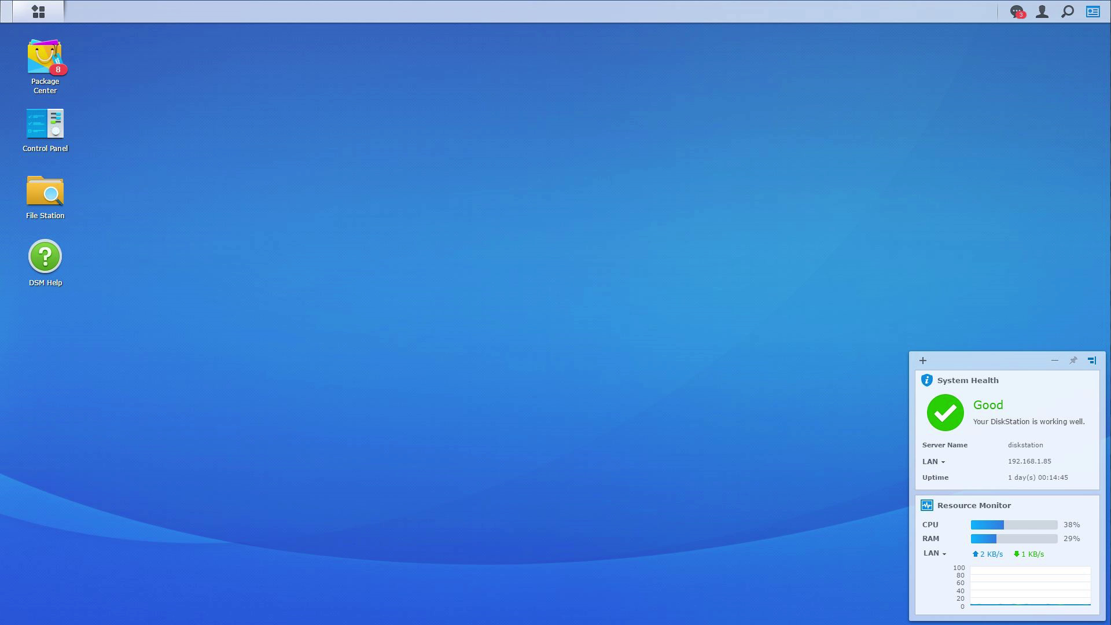
Step: Bring up the Main Menu application grid, then dismiss it to reach Storage Manager's Overview
left_click(38, 12)
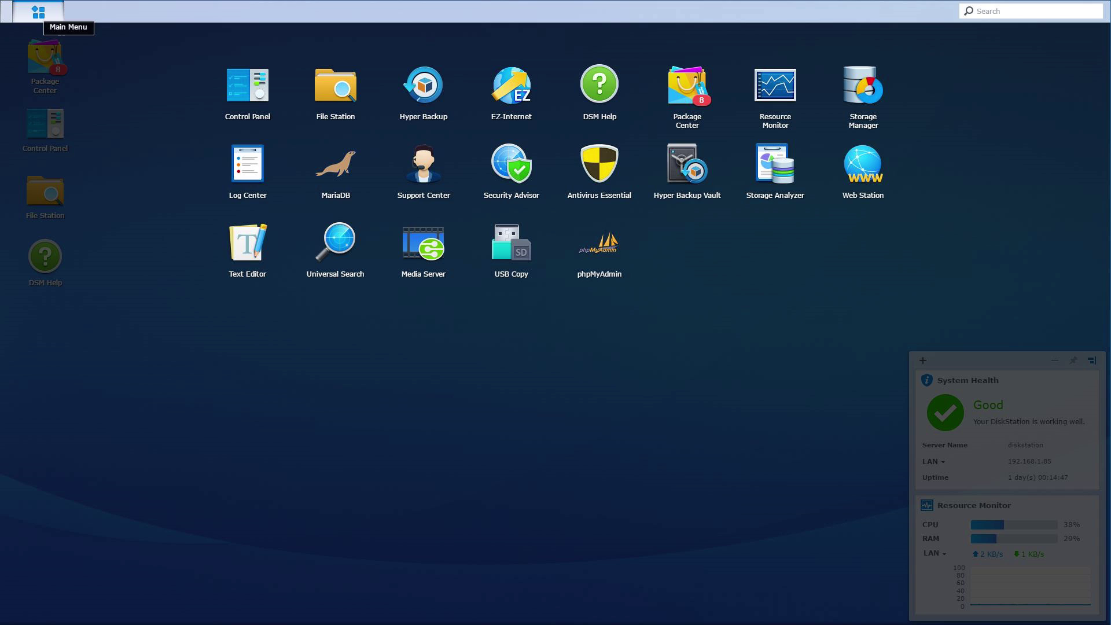
key("Escape")
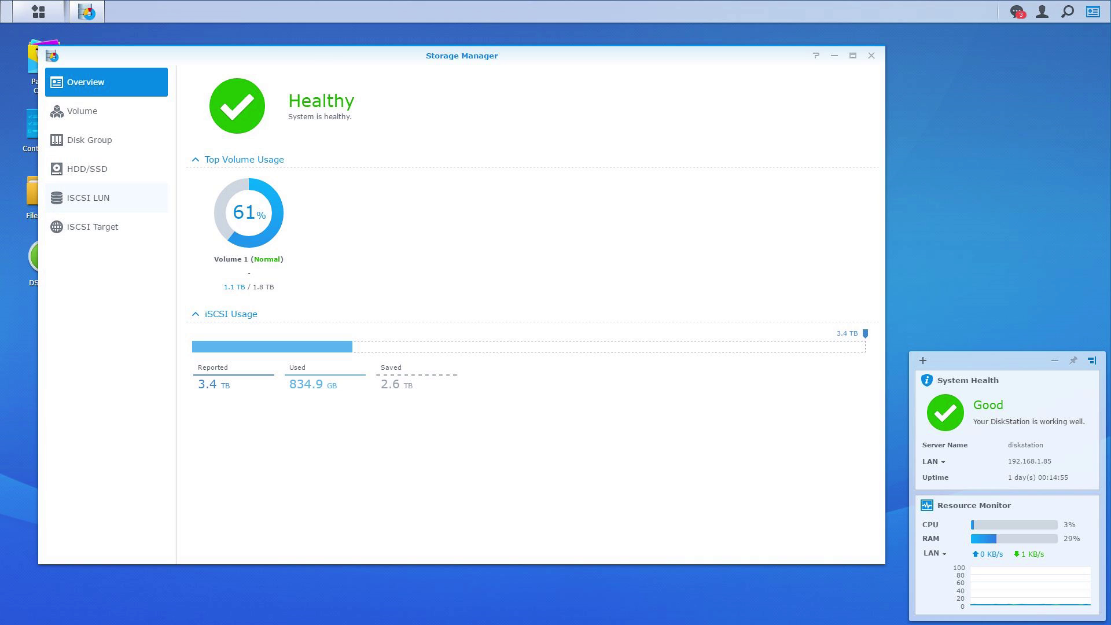
Step: Open the Volume section to see Volume 1's 1.79 TB SHR capacity and two Normal disks
left_click(83, 110)
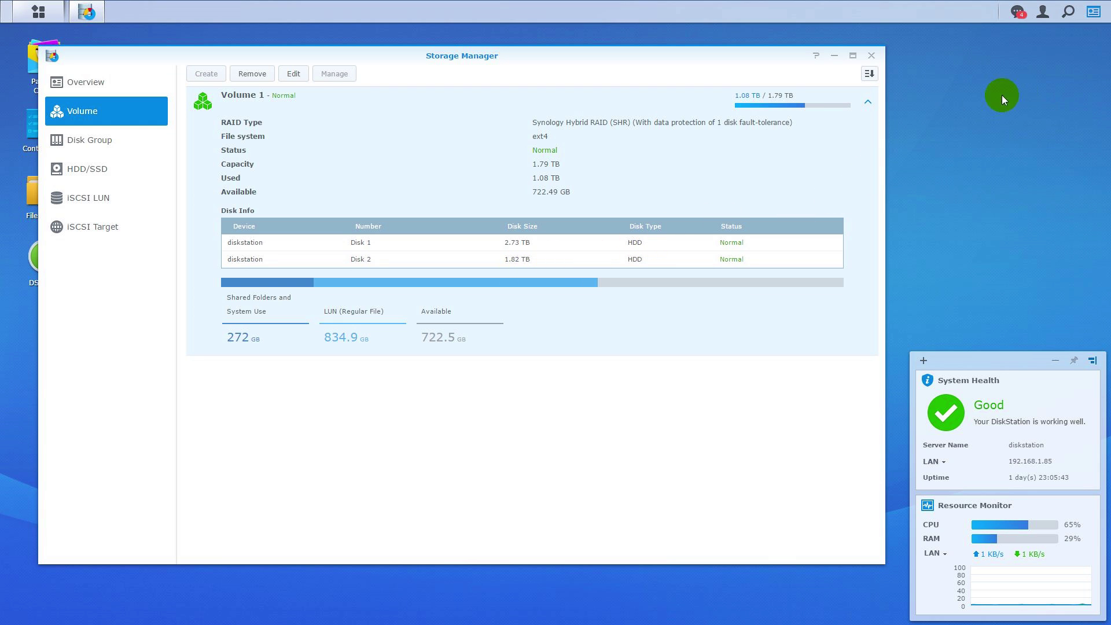
Step: Shut down the DiskStation from the account menu and confirm with Yes
left_click(1092, 12)
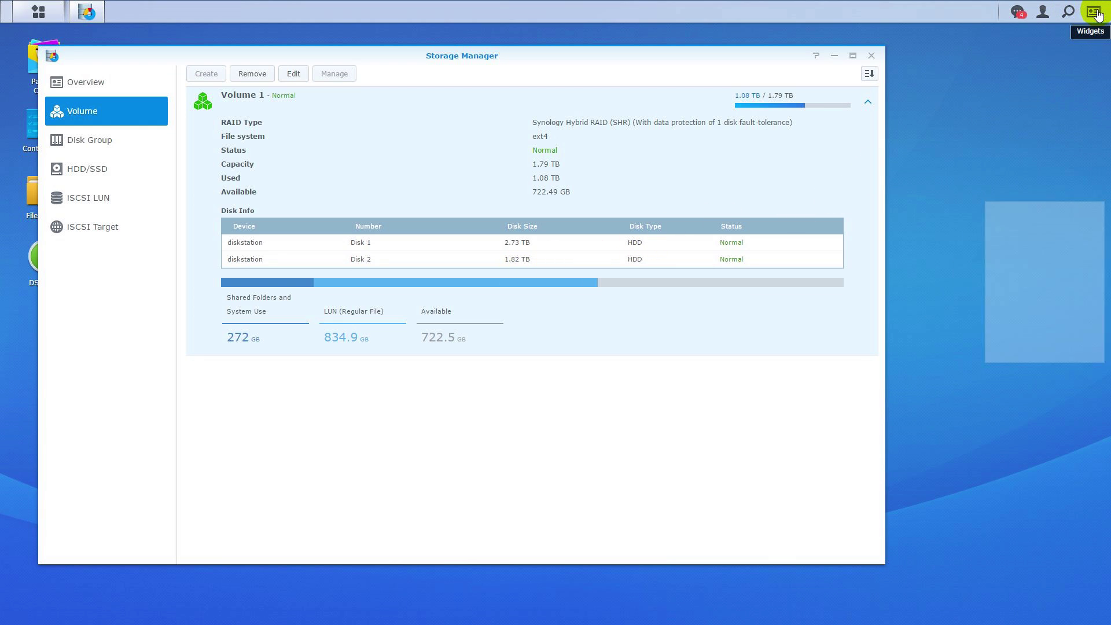
left_click(1093, 12)
left_click(1044, 12)
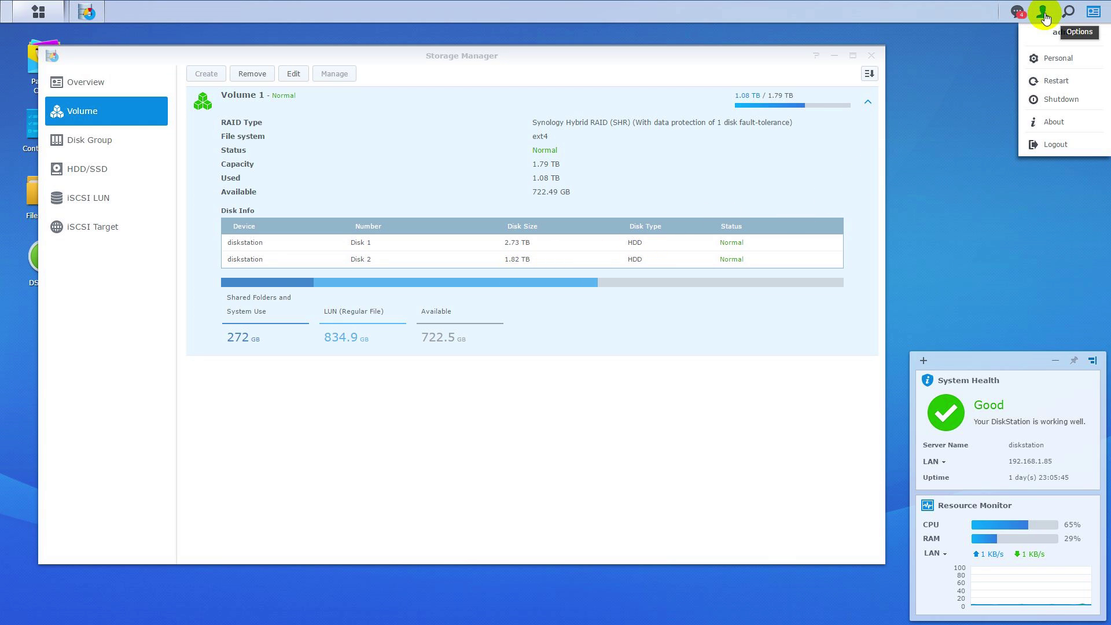
left_click(1062, 103)
left_click(567, 337)
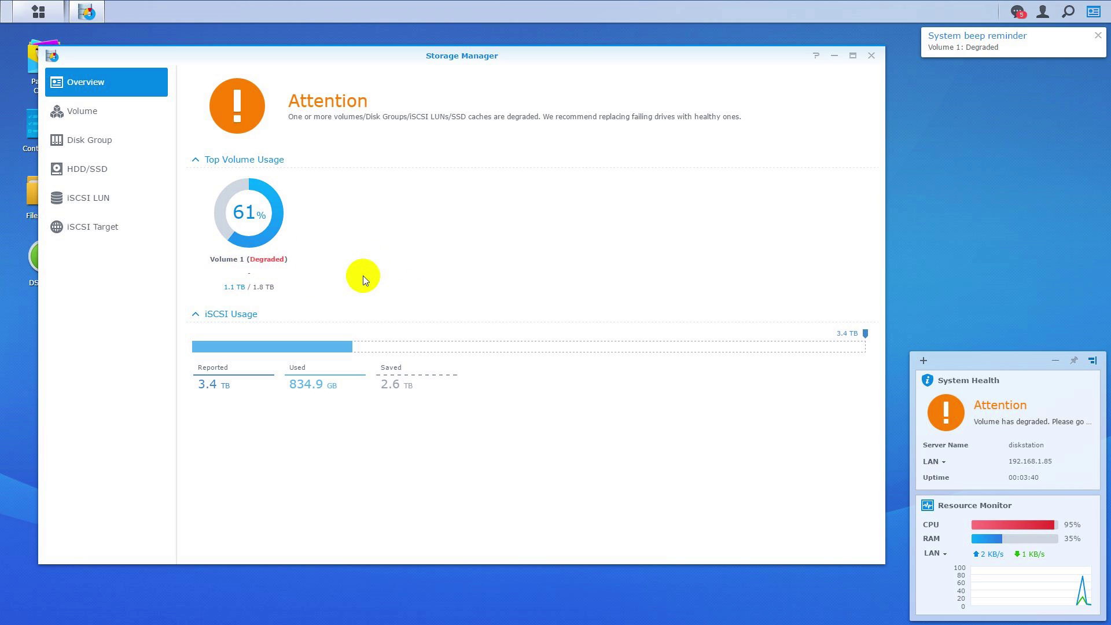
Step: Open the Volume section showing Volume 1 Degraded, with only the 2.73 TB disk listed
left_click(83, 111)
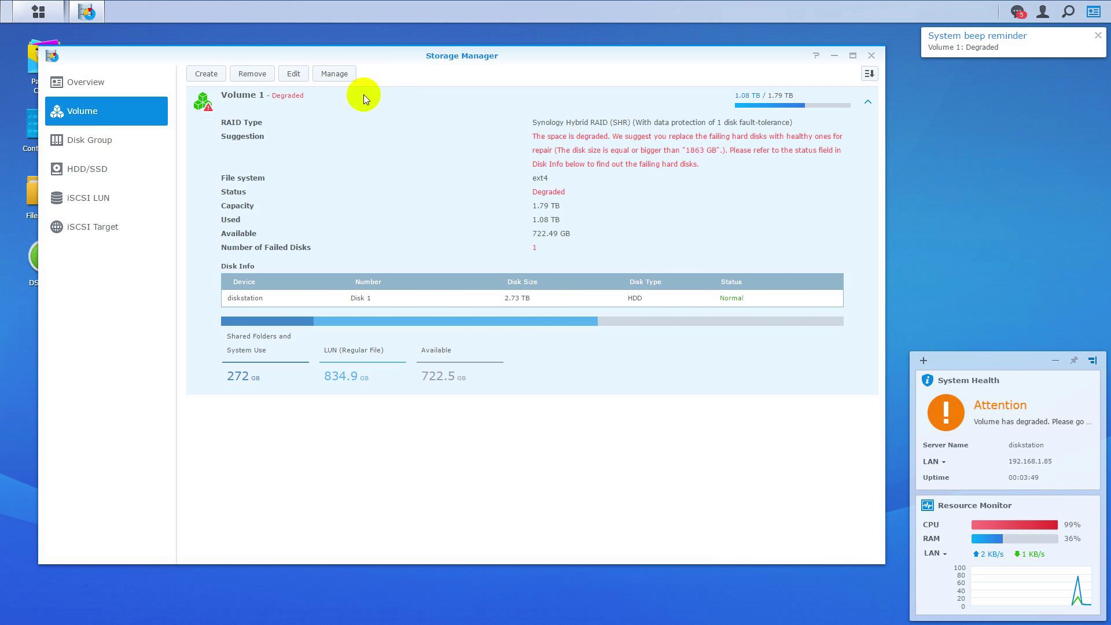
Step: Repair Volume 1 onto Disk 2, accept the data-erase warning, and apply
left_click(342, 74)
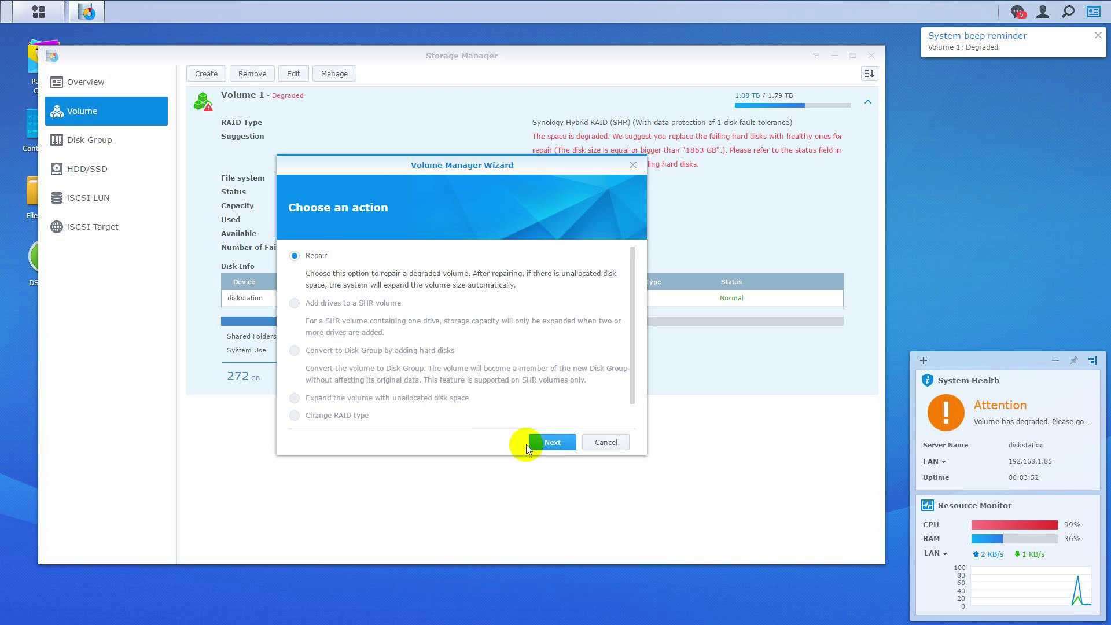
left_click(547, 442)
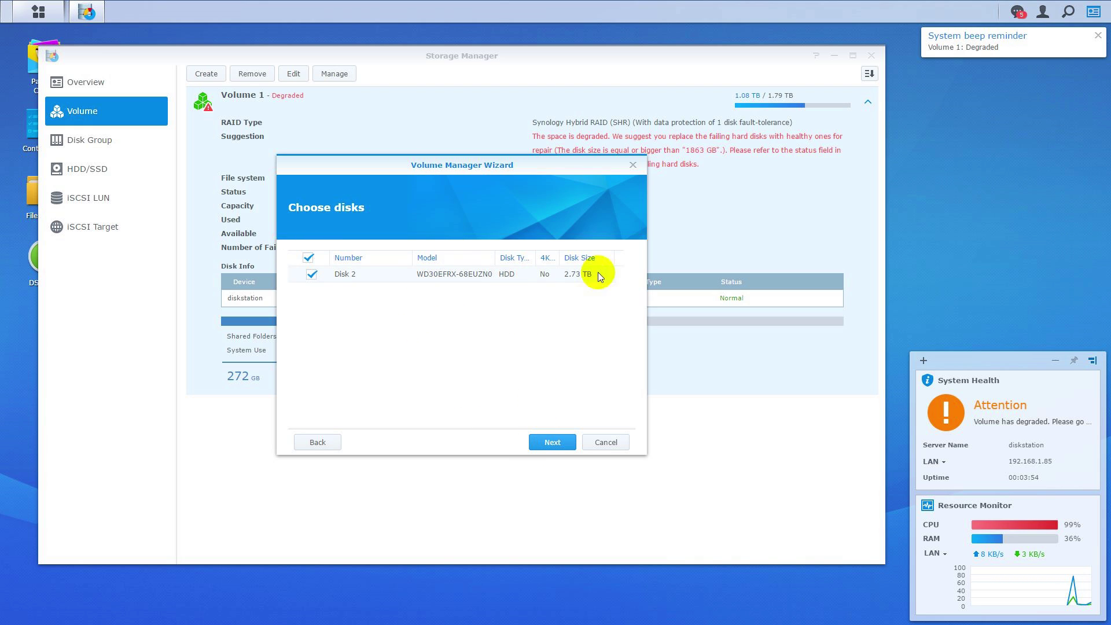
left_click(550, 442)
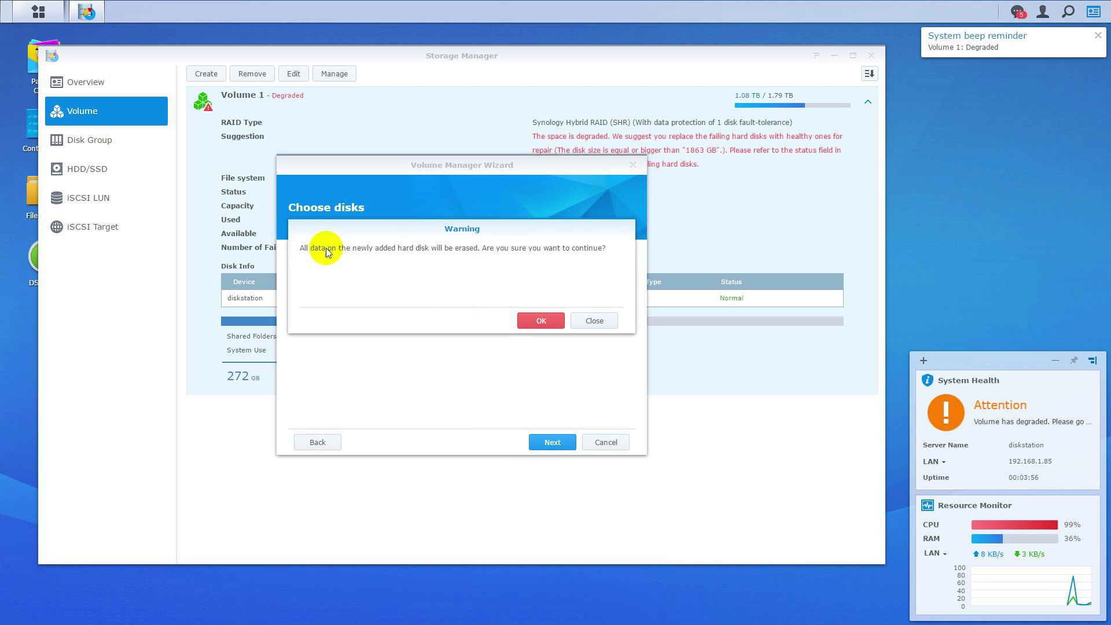
left_click(541, 321)
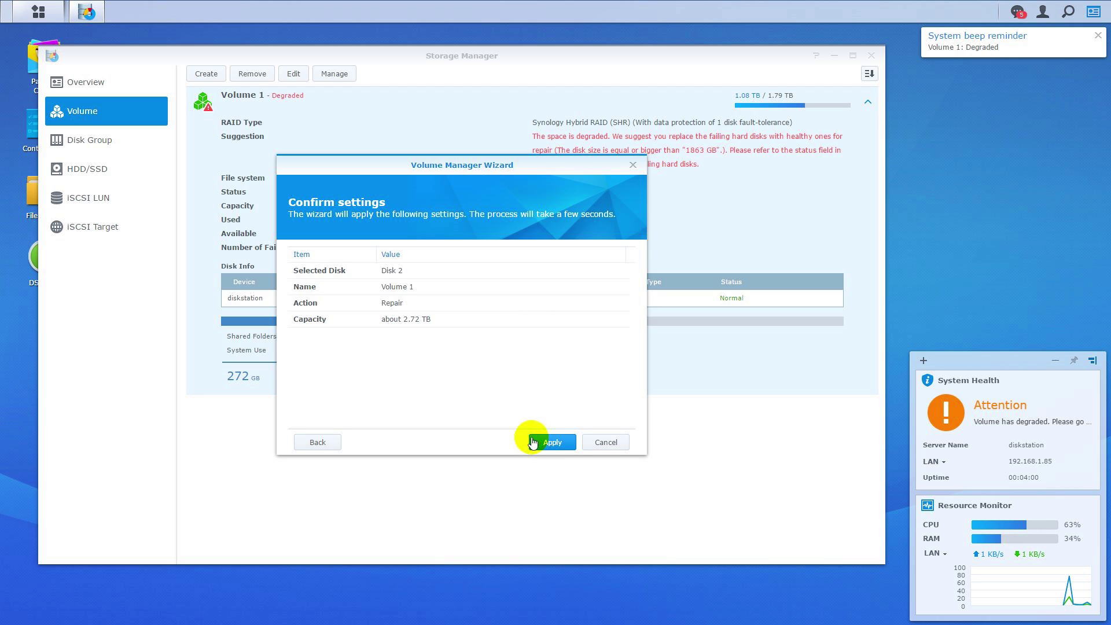
left_click(554, 444)
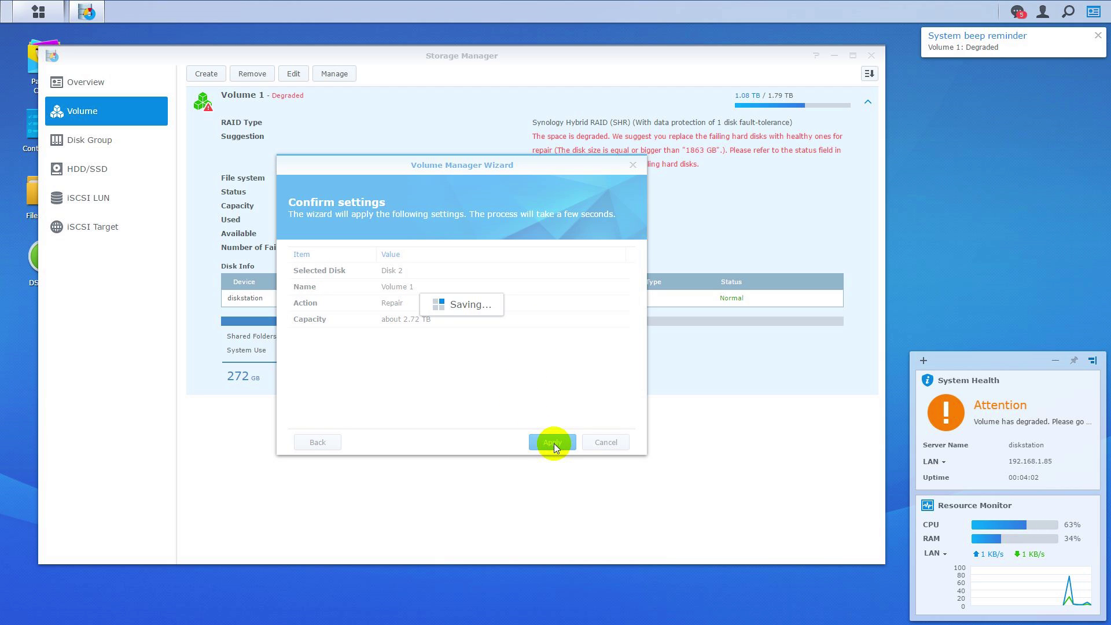